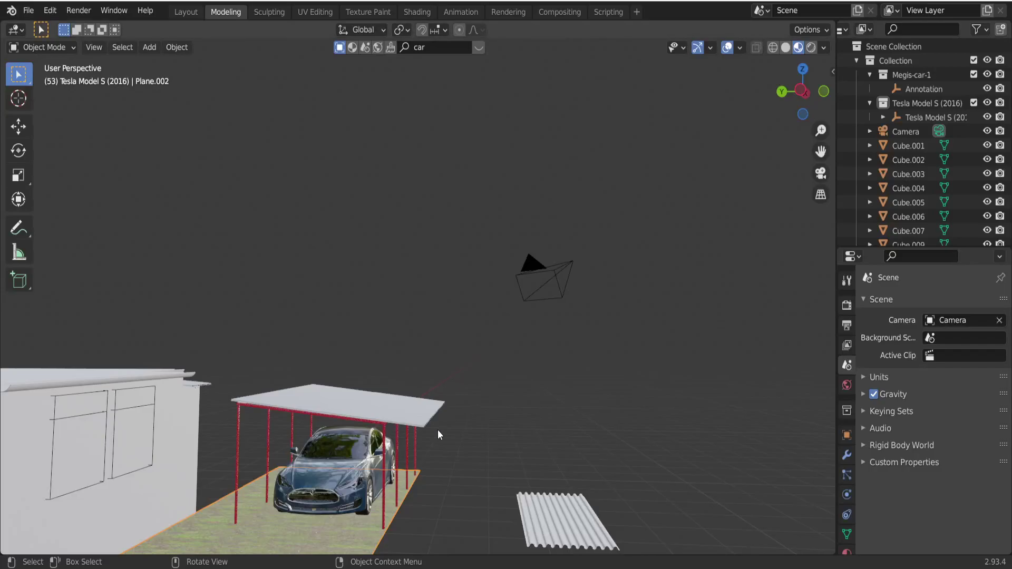
Step: Search the add-on preferences for "measure" and make sure the 3D View: MeasureIt add-on is enabled
{"action": "middle_click_drag", "start_coordinate": [438, 429], "coordinate": [346, 515]}
{"action": "scroll", "coordinate": [402, 506], "scroll_direction": "down", "scroll_amount": 4}
{"action": "scroll", "coordinate": [332, 354], "scroll_direction": "up", "scroll_amount": 4}
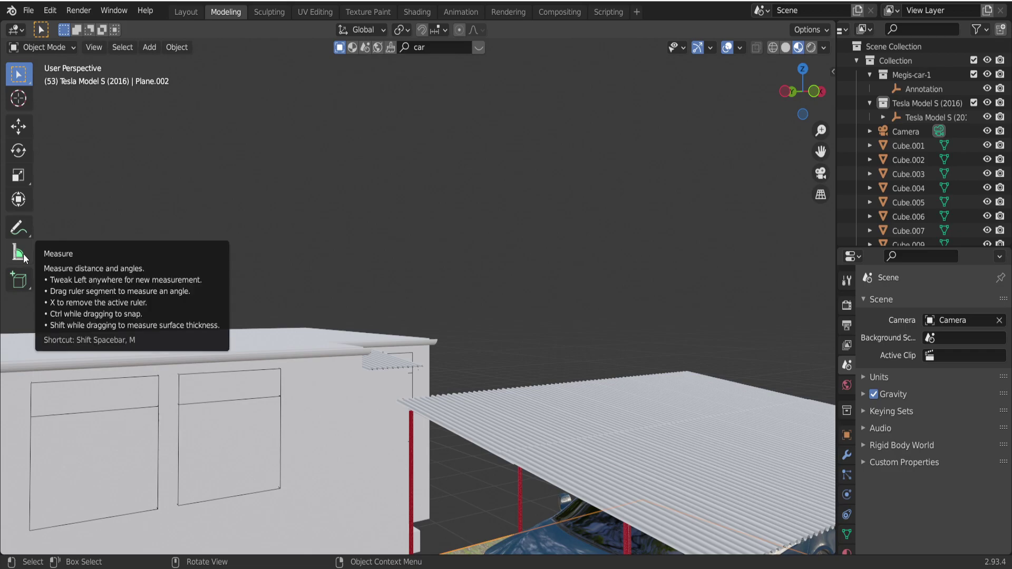
{"action": "left_click", "coordinate": [51, 11]}
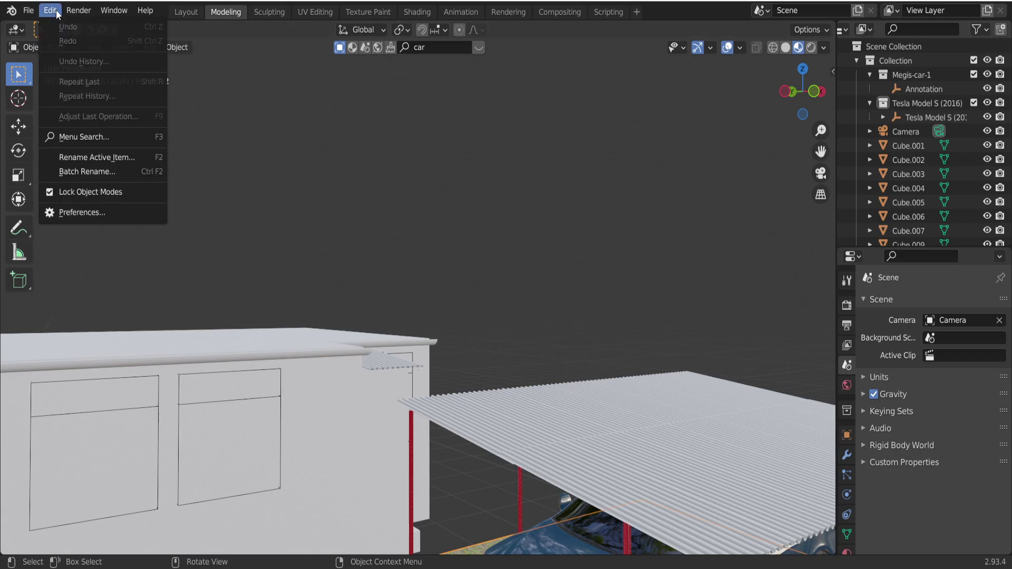
{"action": "left_click", "coordinate": [116, 216]}
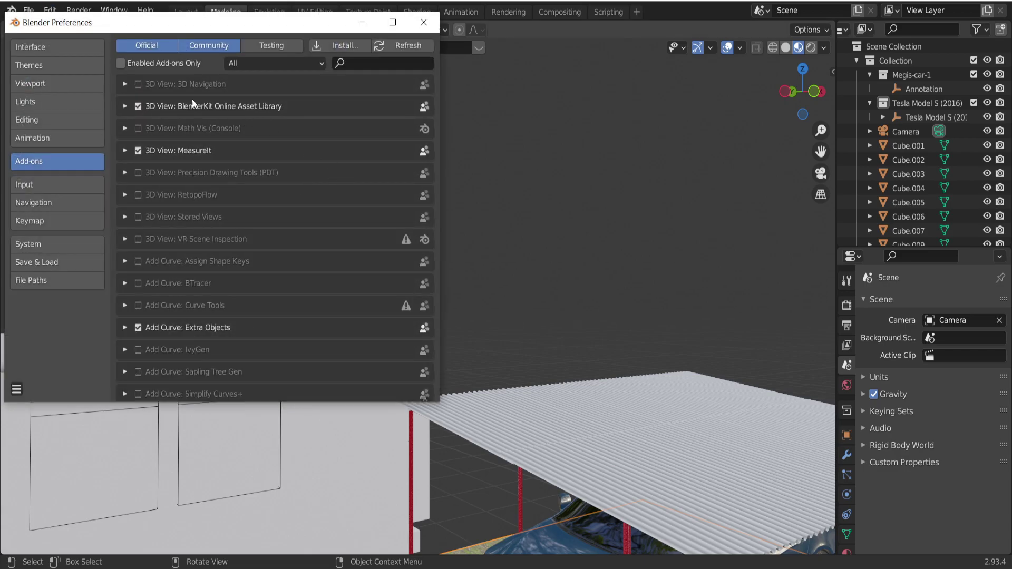
{"action": "left_click", "coordinate": [364, 62]}
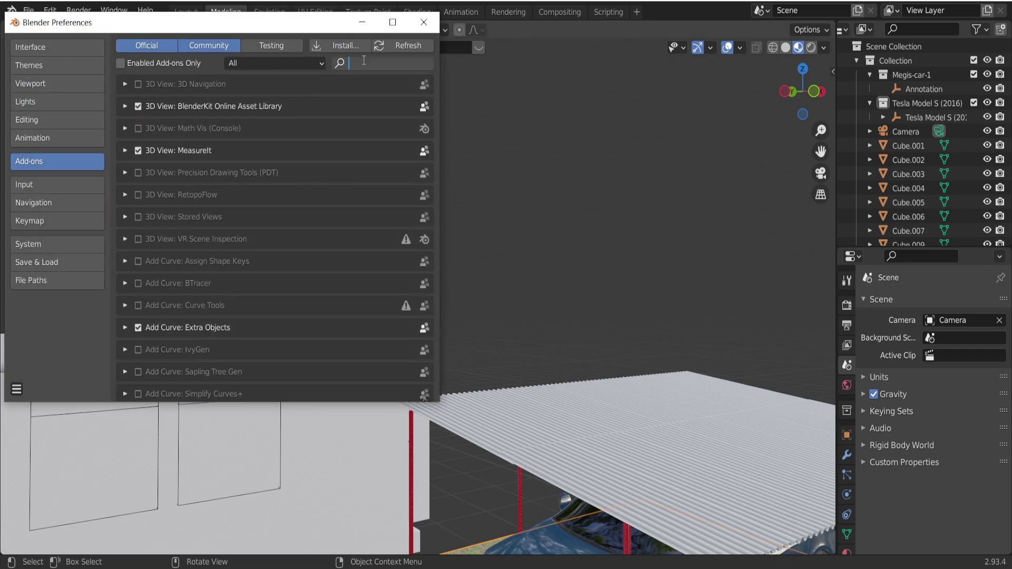
{"action": "type", "text": "measure"}
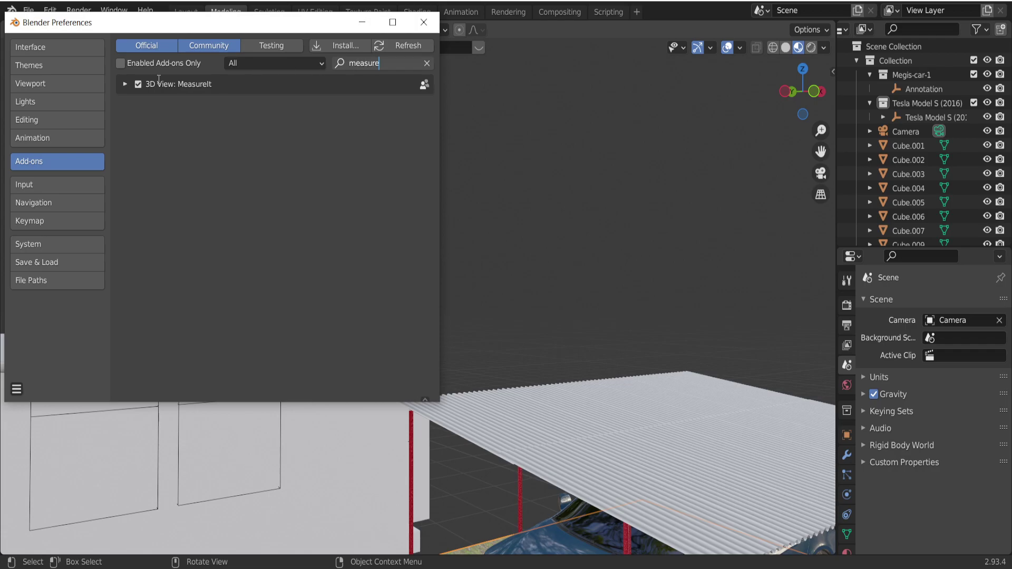
{"action": "left_click", "coordinate": [137, 84]}
{"action": "left_click", "coordinate": [138, 84]}
{"action": "left_click", "coordinate": [138, 85]}
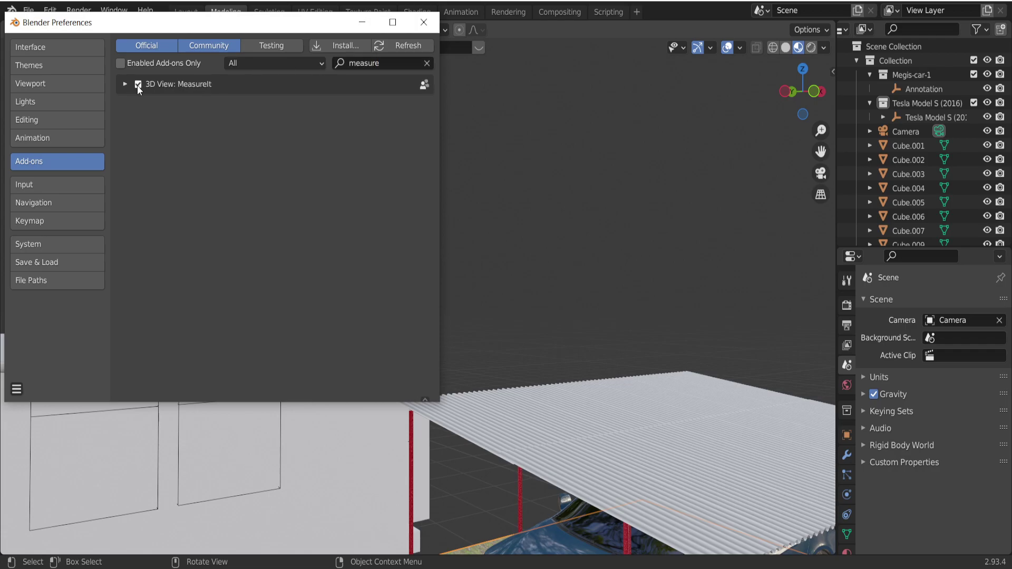
{"action": "left_click", "coordinate": [422, 20]}
Step: Expand the MeasureIt Tools in the viewport sidebar and show the scene's measurements
{"action": "key", "text": "n"}
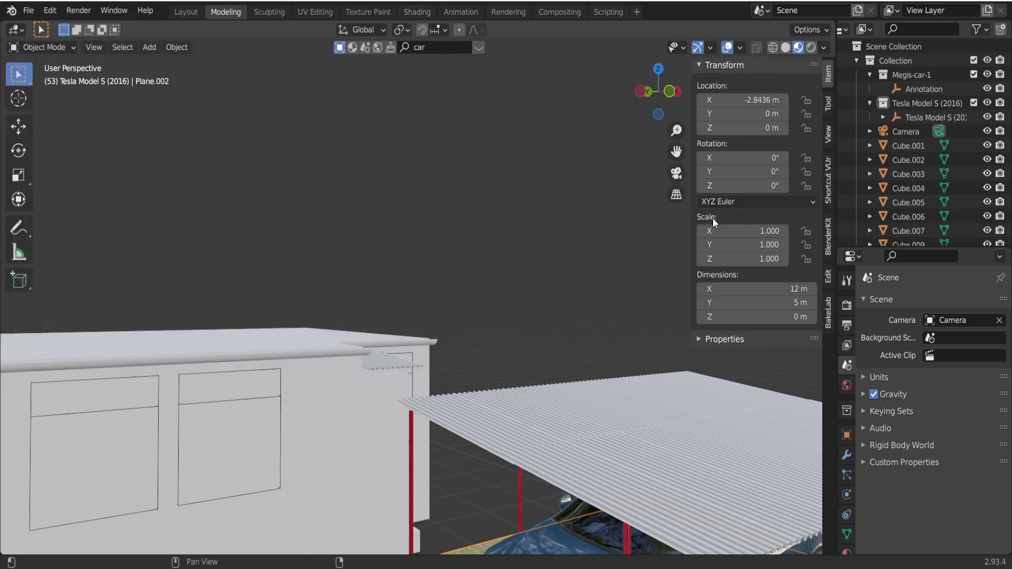
{"action": "left_click", "coordinate": [831, 136]}
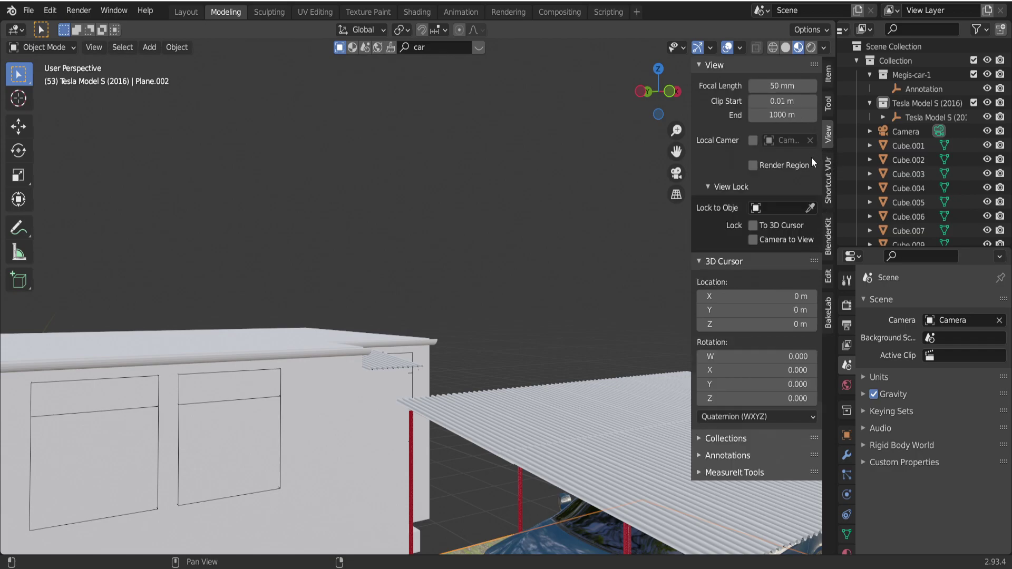
{"action": "left_click", "coordinate": [721, 476]}
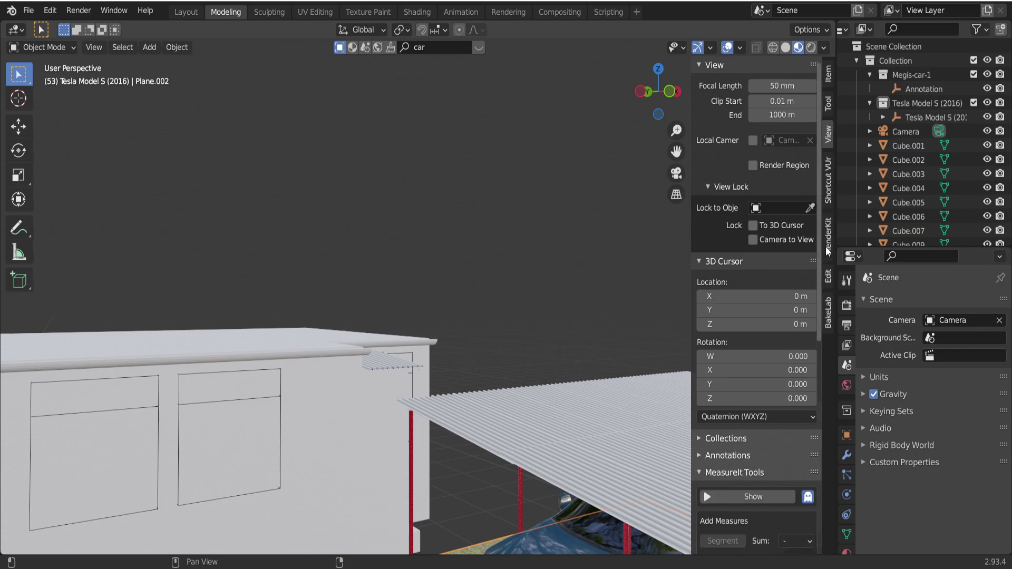
{"action": "left_click_drag", "start_coordinate": [818, 157], "coordinate": [818, 356]}
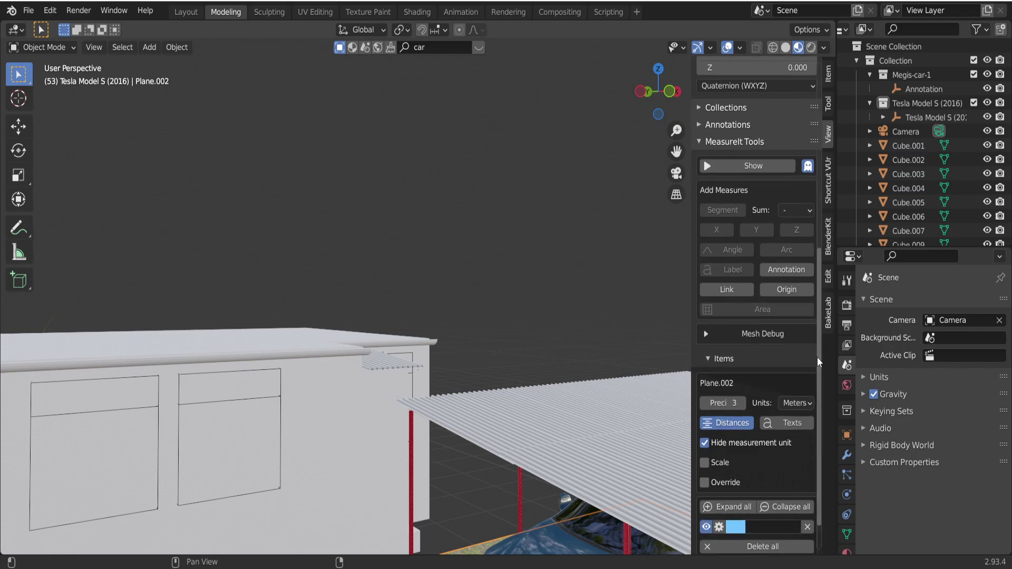
{"action": "left_click", "coordinate": [764, 168]}
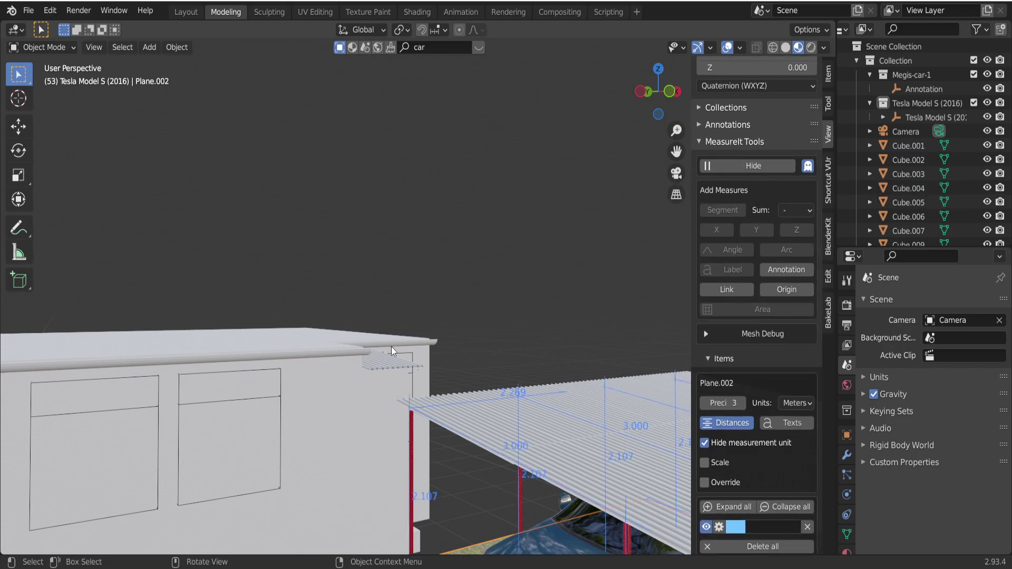
Step: Select the carport's outer corner post behind the car and delete its existing height measurement
{"action": "scroll", "coordinate": [395, 349], "scroll_direction": "down", "scroll_amount": 6}
{"action": "scroll", "coordinate": [503, 437], "scroll_direction": "up", "scroll_amount": 4}
{"action": "middle_click_drag", "start_coordinate": [441, 402], "coordinate": [412, 417]}
{"action": "scroll", "coordinate": [583, 469], "scroll_direction": "up", "scroll_amount": 4}
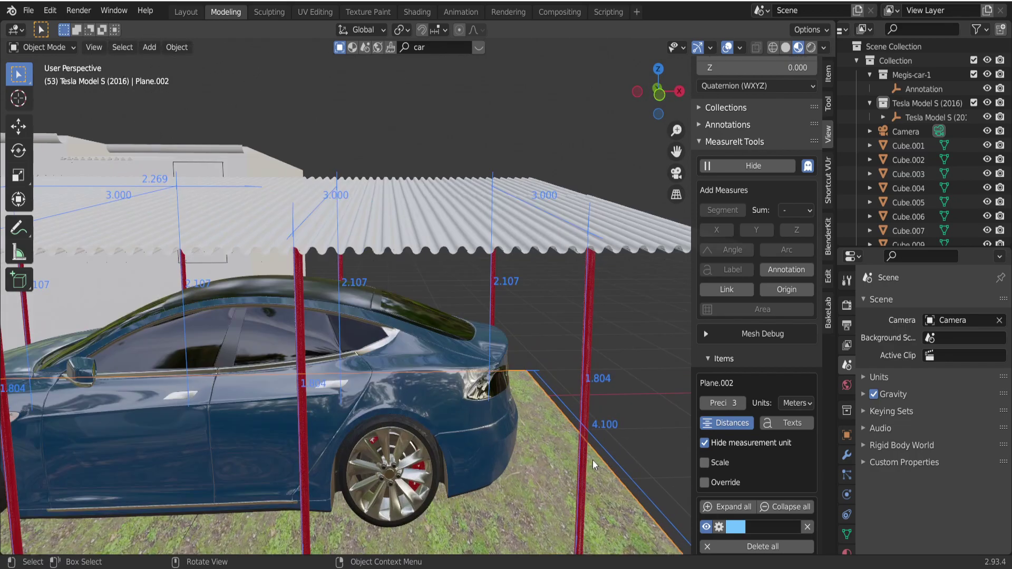
{"action": "middle_click_drag", "start_coordinate": [592, 461], "coordinate": [649, 380]}
{"action": "left_click_drag", "start_coordinate": [677, 161], "coordinate": [511, 141]}
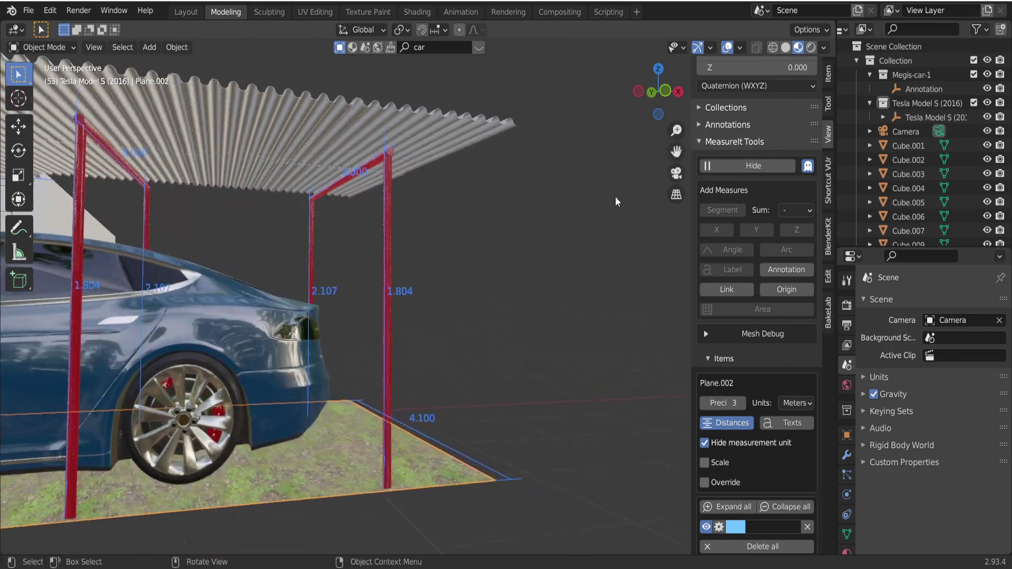
{"action": "scroll", "coordinate": [447, 341], "scroll_direction": "up", "scroll_amount": 3}
{"action": "left_click", "coordinate": [401, 293]}
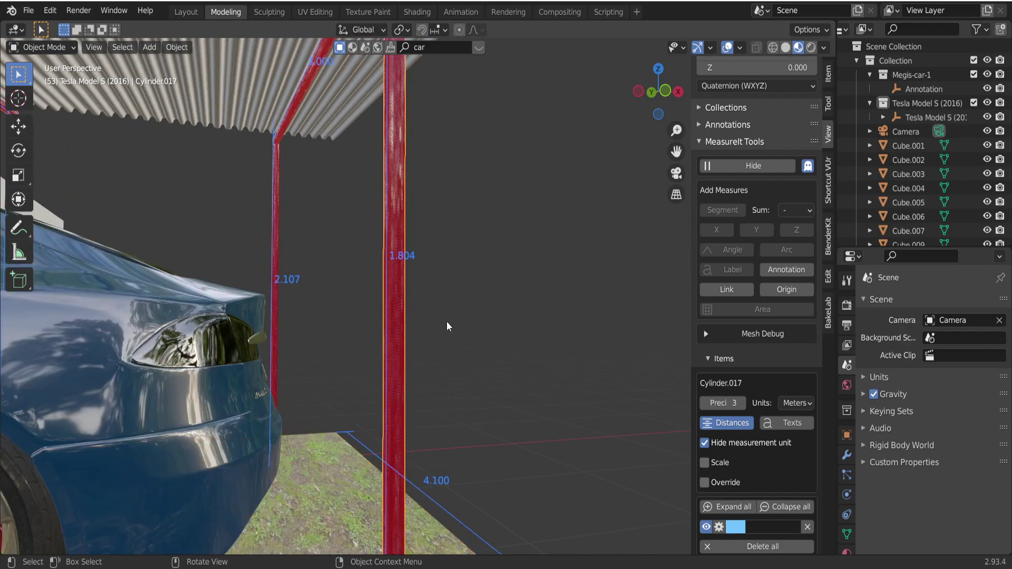
{"action": "scroll", "coordinate": [764, 464], "scroll_direction": "down", "scroll_amount": 2}
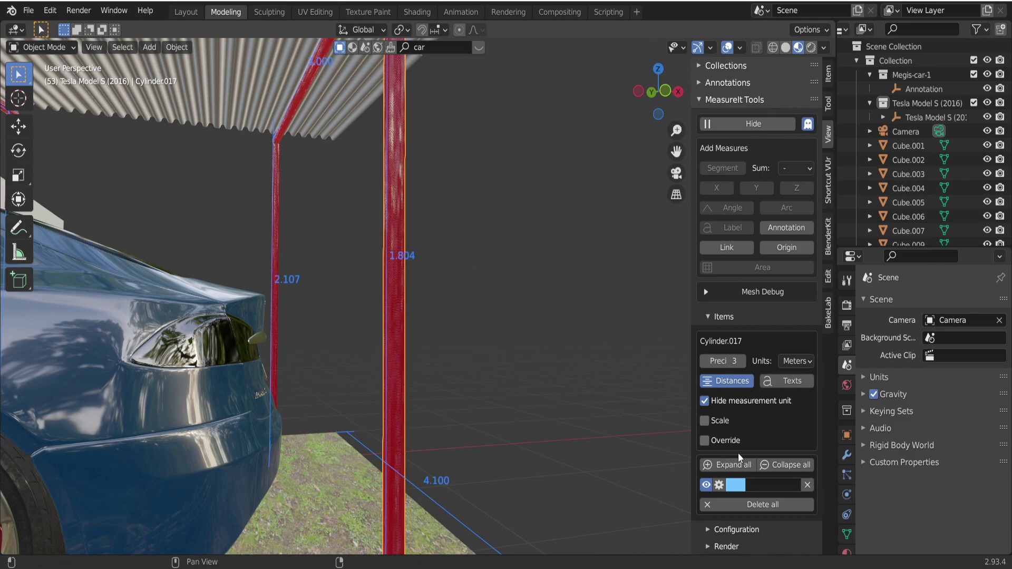
{"action": "left_click", "coordinate": [807, 485]}
Step: Enter Edit Mode on the corner post and add a MeasureIt segment along its vertical edge
{"action": "middle_click_drag", "start_coordinate": [436, 328], "coordinate": [441, 220]}
{"action": "scroll", "coordinate": [443, 375], "scroll_direction": "down", "scroll_amount": 4}
{"action": "scroll", "coordinate": [434, 209], "scroll_direction": "up", "scroll_amount": 2}
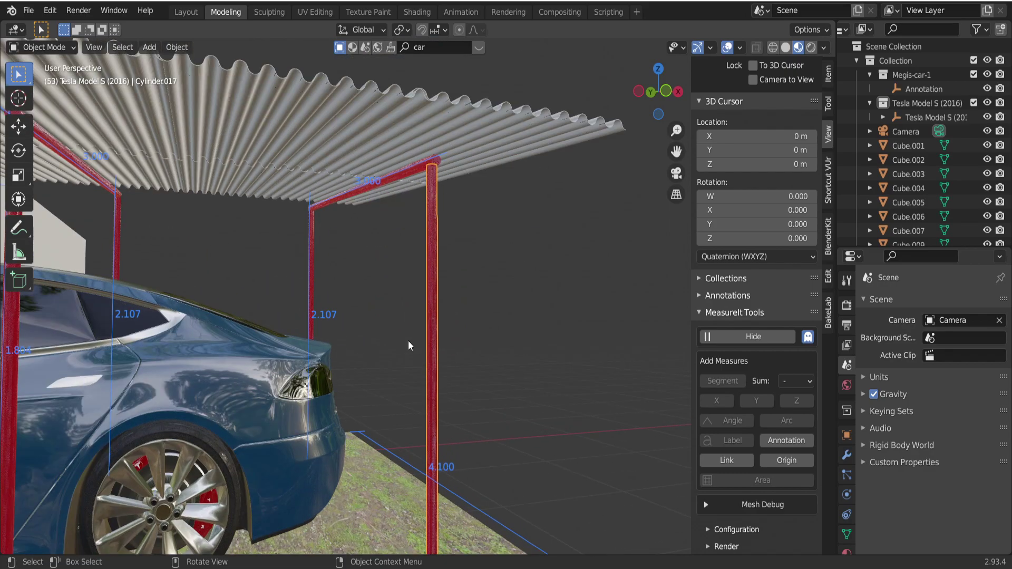
{"action": "left_click", "coordinate": [62, 52]}
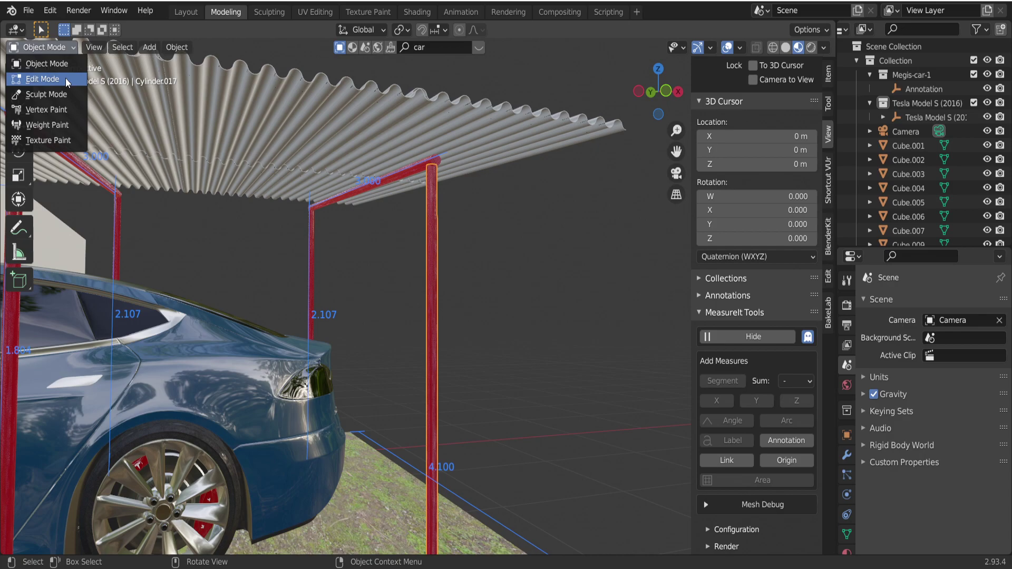
{"action": "left_click", "coordinate": [65, 78]}
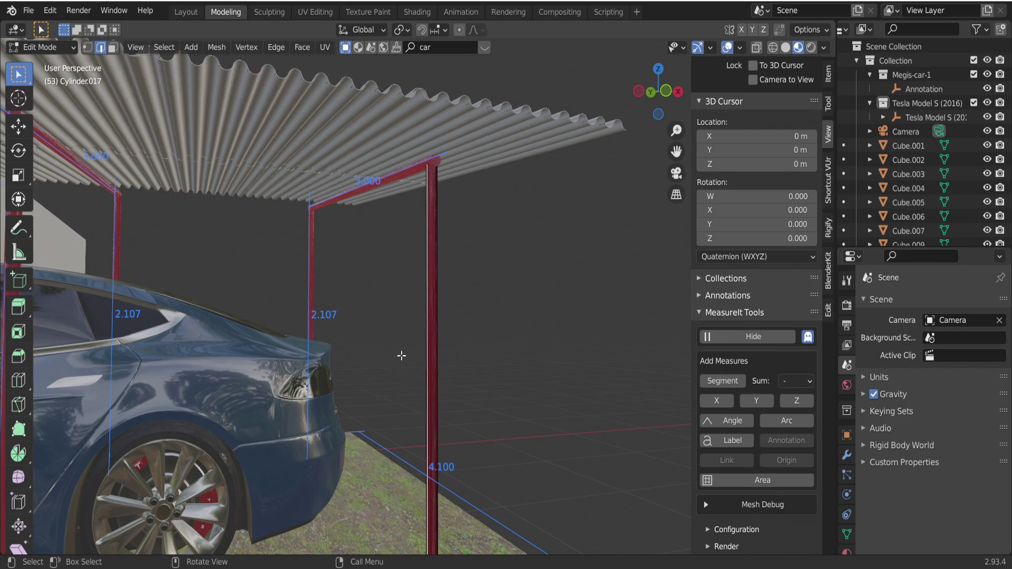
{"action": "scroll", "coordinate": [401, 356], "scroll_direction": "up", "scroll_amount": 6}
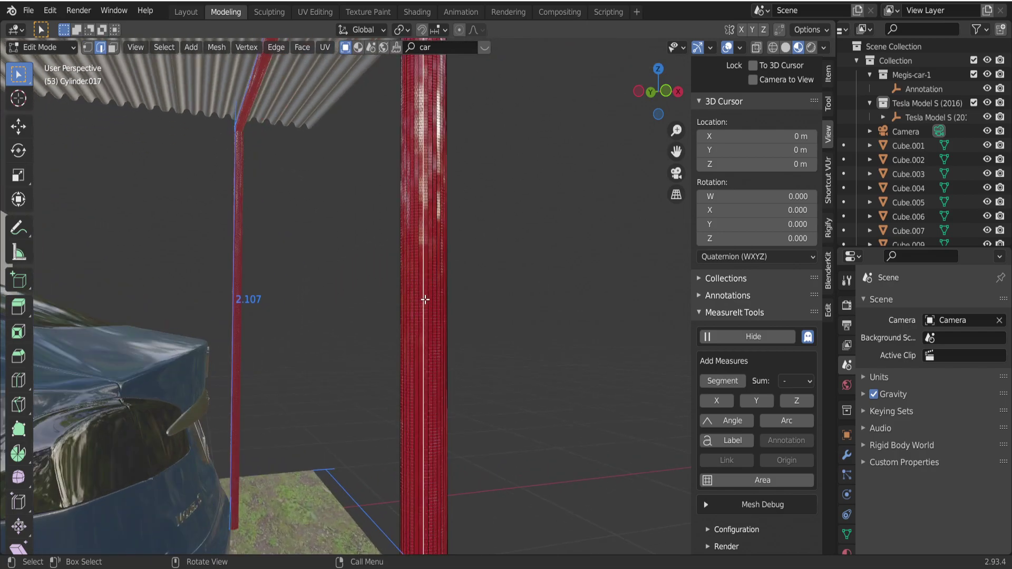
{"action": "middle_click_drag", "start_coordinate": [425, 295], "coordinate": [434, 254]}
{"action": "scroll", "coordinate": [434, 255], "scroll_direction": "up", "scroll_amount": 5}
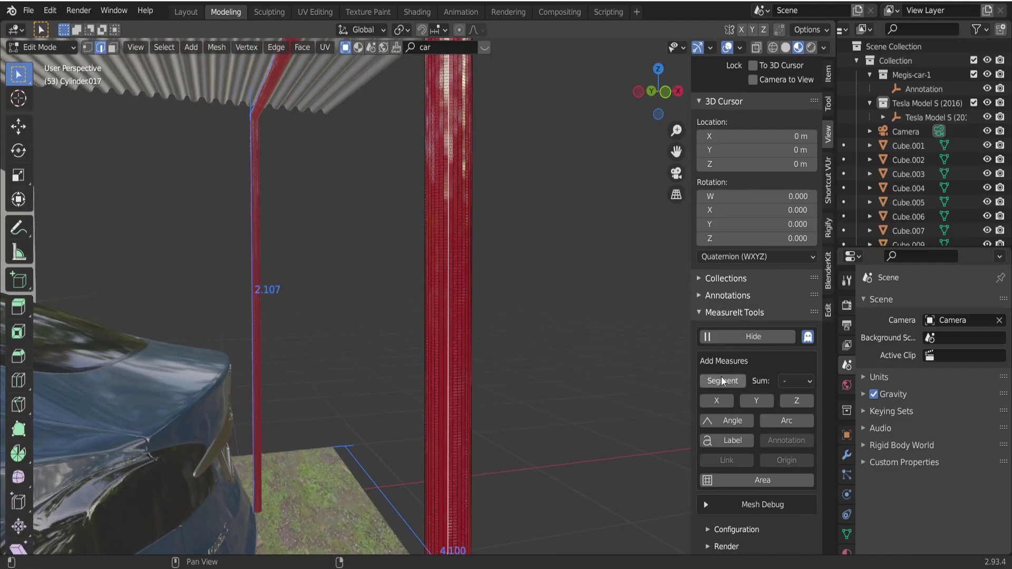
{"action": "left_click", "coordinate": [723, 381]}
{"action": "middle_click_drag", "start_coordinate": [606, 357], "coordinate": [501, 439]}
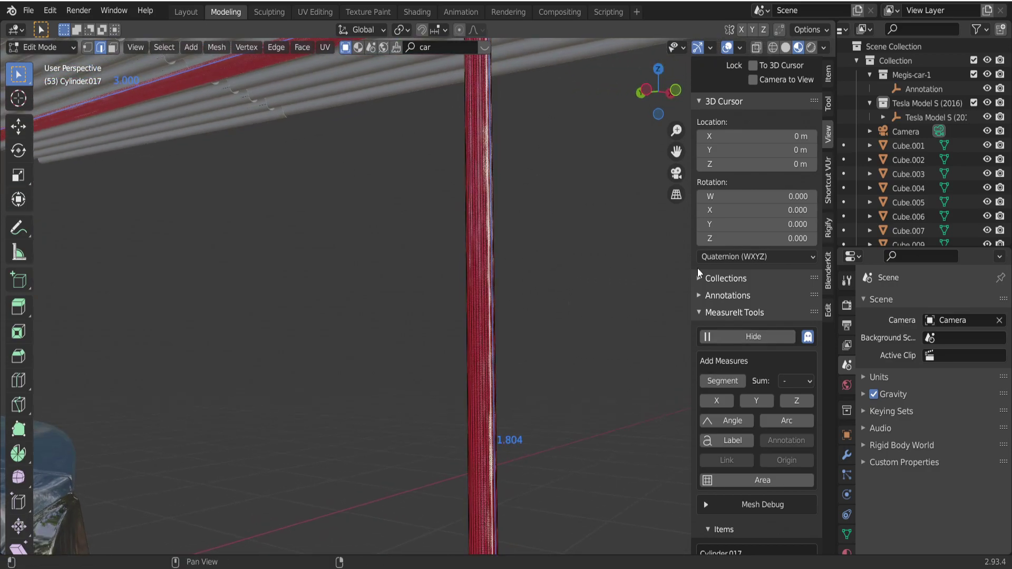
Step: Set the measurement precision to 1 decimal place
{"action": "scroll", "coordinate": [768, 422], "scroll_direction": "down", "scroll_amount": 5}
{"action": "scroll", "coordinate": [771, 426], "scroll_direction": "down", "scroll_amount": 1}
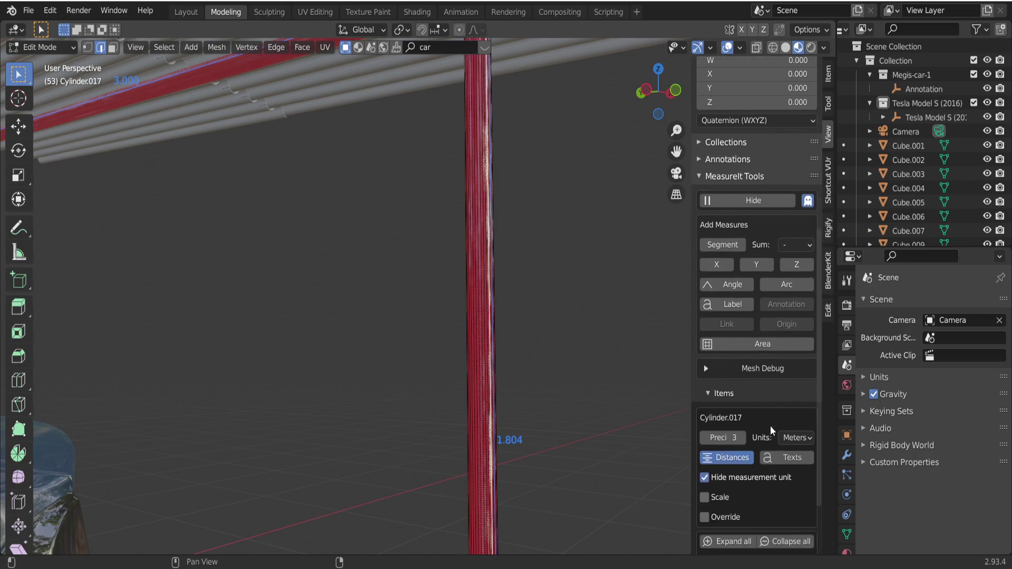
{"action": "left_click", "coordinate": [704, 438]}
{"action": "left_click", "coordinate": [704, 438]}
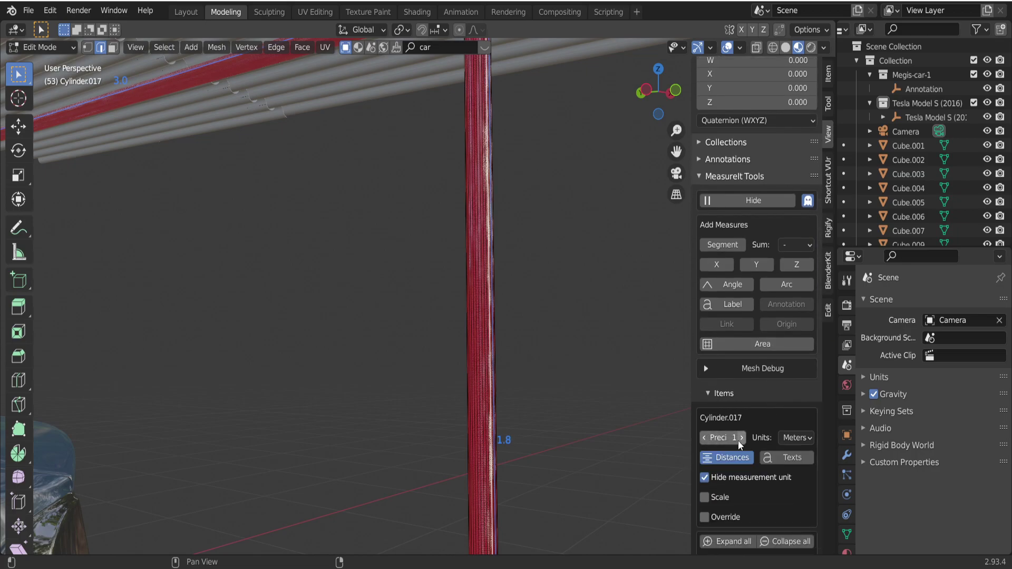
Step: Try Meters, Centimeters and Feet as the display units for the measurements
{"action": "left_click", "coordinate": [801, 438]}
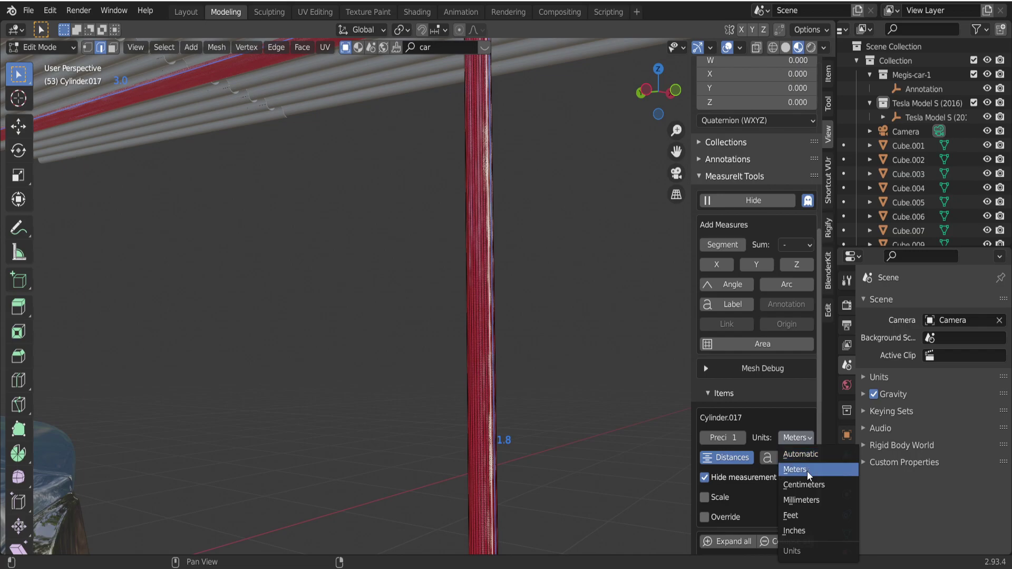
{"action": "left_click", "coordinate": [813, 471]}
{"action": "left_click", "coordinate": [811, 440]}
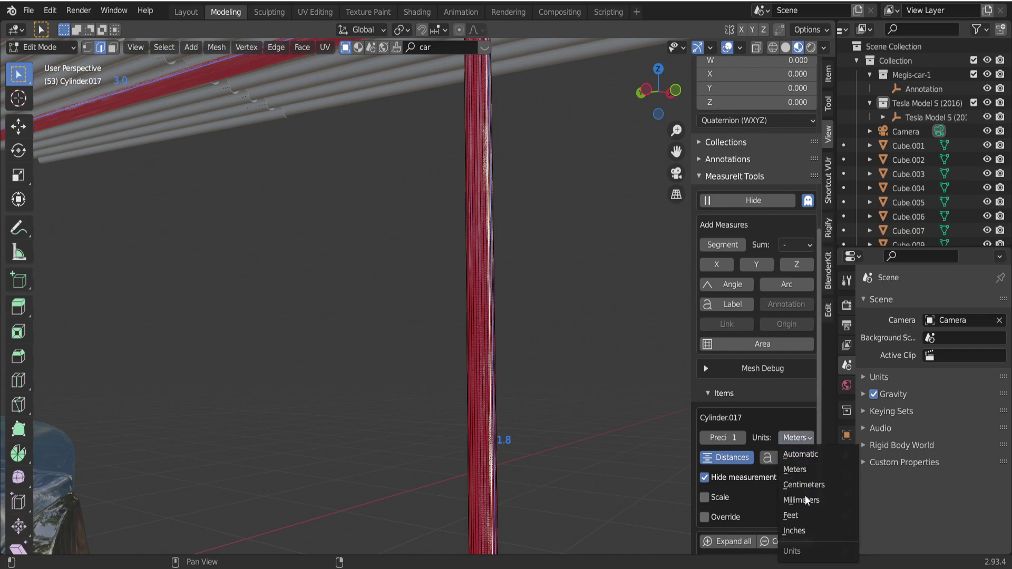
{"action": "left_click", "coordinate": [812, 487]}
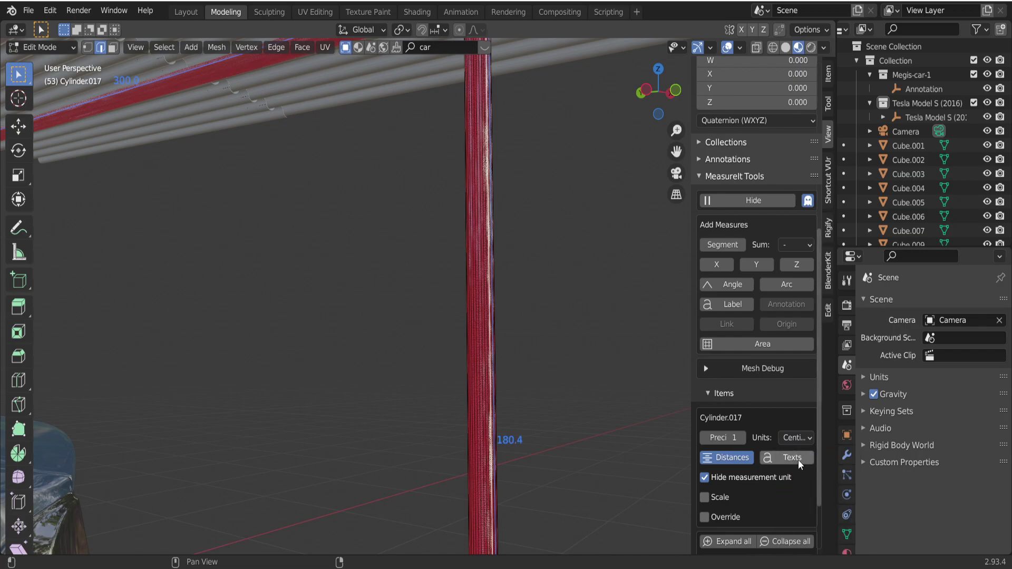
{"action": "left_click", "coordinate": [801, 437]}
{"action": "left_click", "coordinate": [807, 514]}
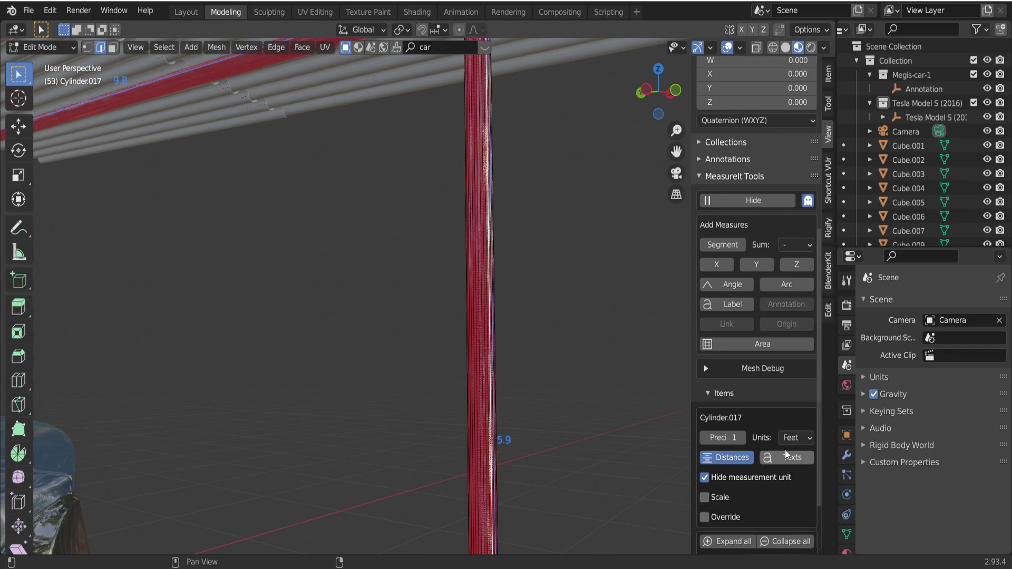
Step: Set the measurement units to Inches
{"action": "left_click", "coordinate": [796, 438]}
{"action": "left_click", "coordinate": [812, 536]}
{"action": "mouse_move", "coordinate": [557, 434]}
{"action": "middle_mouse_down"}
{"action": "mouse_move", "coordinate": [523, 421]}
{"action": "mouse_move", "coordinate": [550, 430]}
{"action": "middle_mouse_up"}
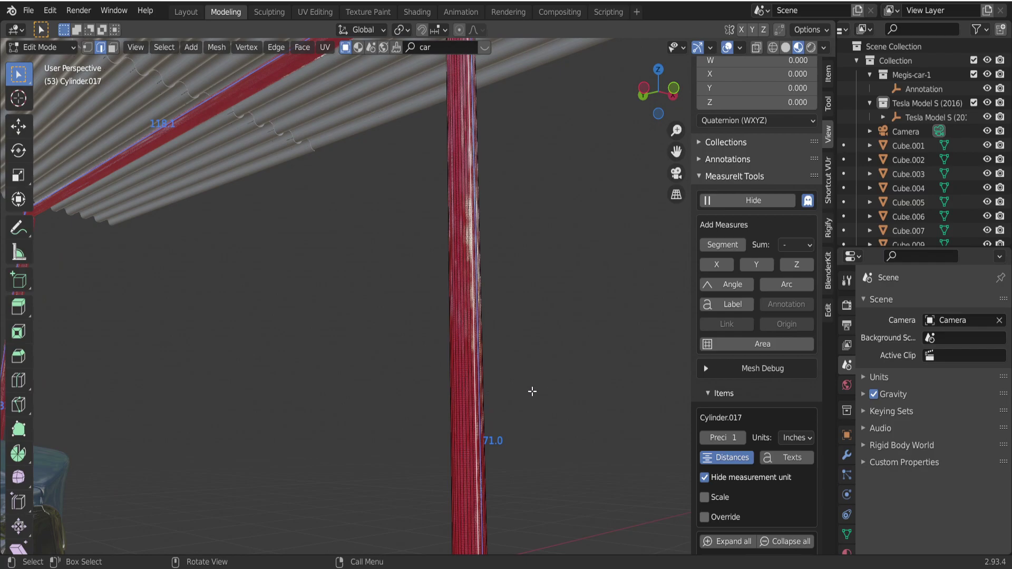
Step: Change the colour of the corner post's segment measurement to light green
{"action": "scroll", "coordinate": [532, 392], "scroll_direction": "down", "scroll_amount": 5}
{"action": "scroll", "coordinate": [821, 290], "scroll_direction": "down", "scroll_amount": 3}
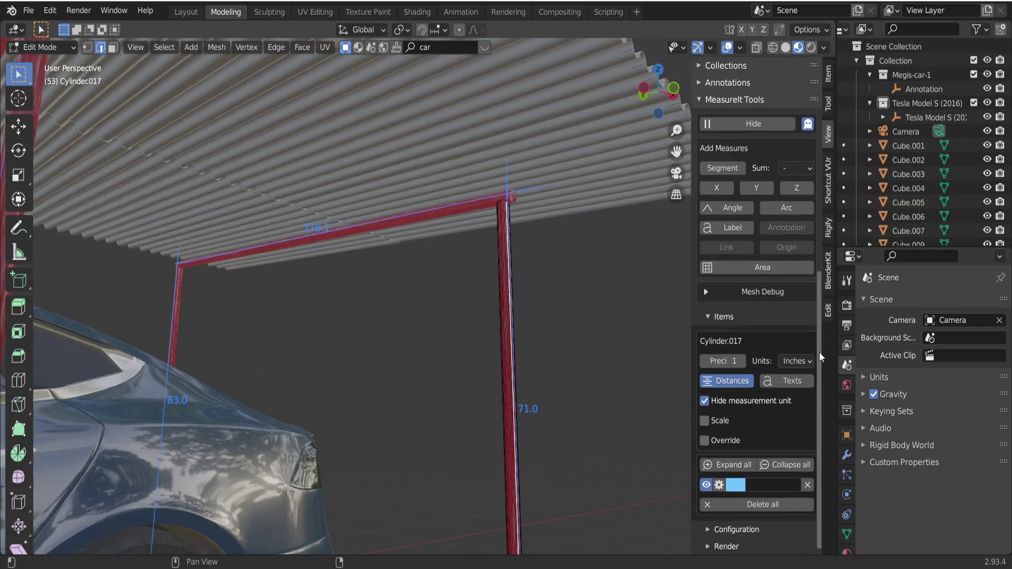
{"action": "scroll", "coordinate": [542, 414], "scroll_direction": "up", "scroll_amount": 4}
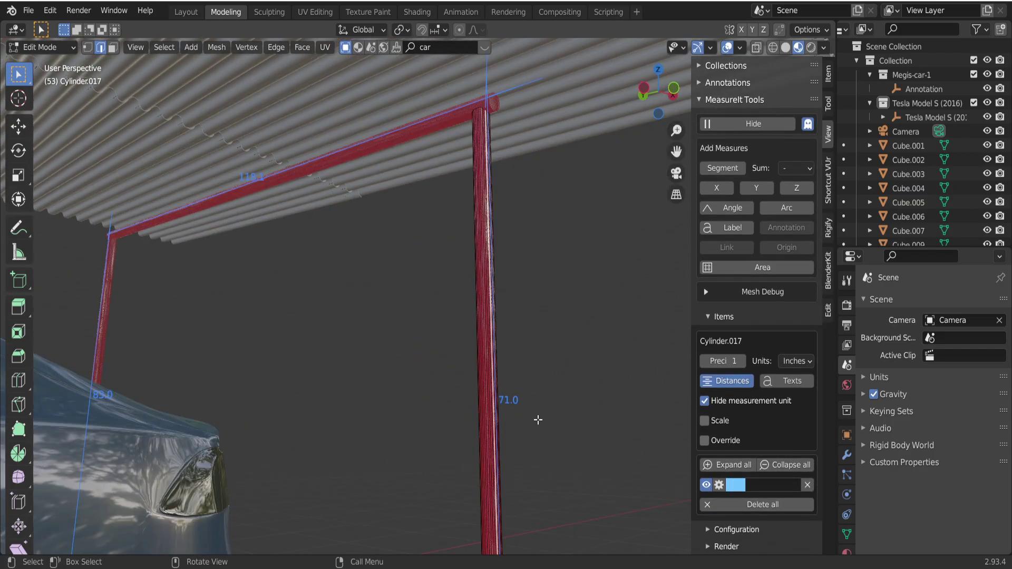
{"action": "left_click", "coordinate": [741, 486]}
{"action": "left_click_drag", "start_coordinate": [761, 331], "coordinate": [759, 313]}
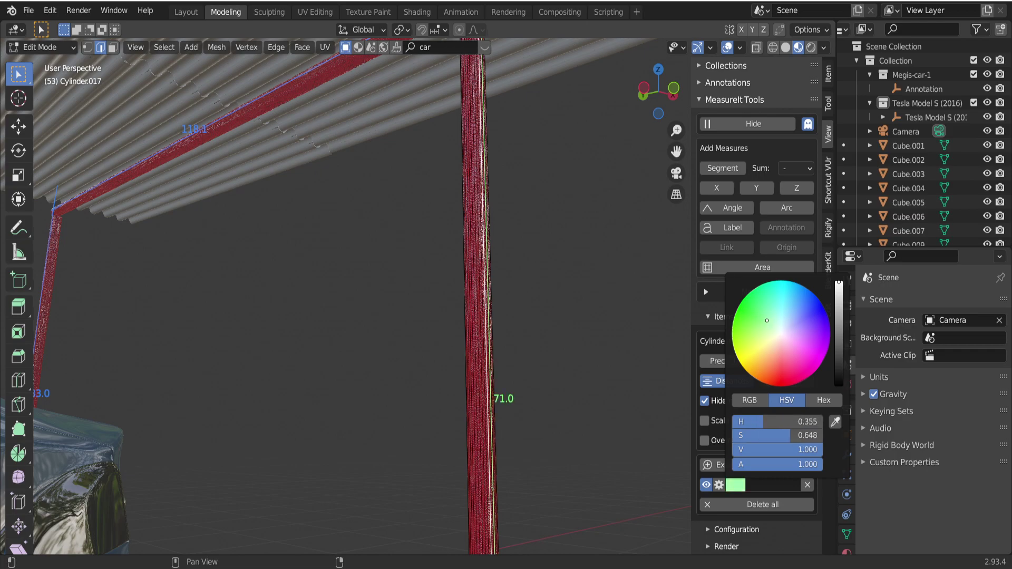
Step: Expand the post measurement's settings and enlarge its font size to 93
{"action": "left_click", "coordinate": [719, 485]}
{"action": "left_click_drag", "start_coordinate": [719, 505], "coordinate": [849, 505]}
{"action": "scroll", "coordinate": [520, 387], "scroll_direction": "down", "scroll_amount": 10}
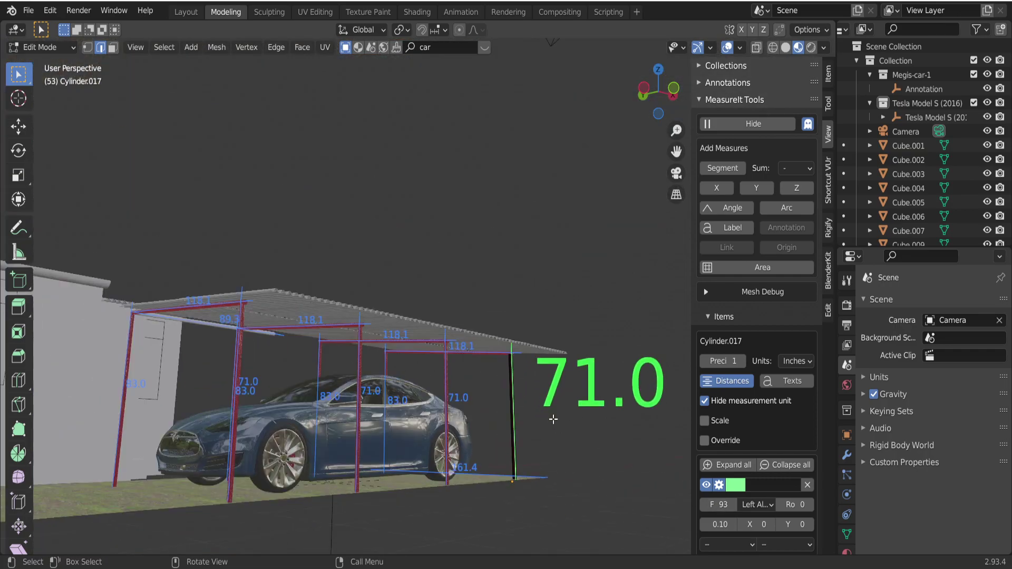
{"action": "middle_click_drag", "start_coordinate": [553, 419], "coordinate": [577, 425]}
{"action": "scroll", "coordinate": [541, 391], "scroll_direction": "up", "scroll_amount": 5}
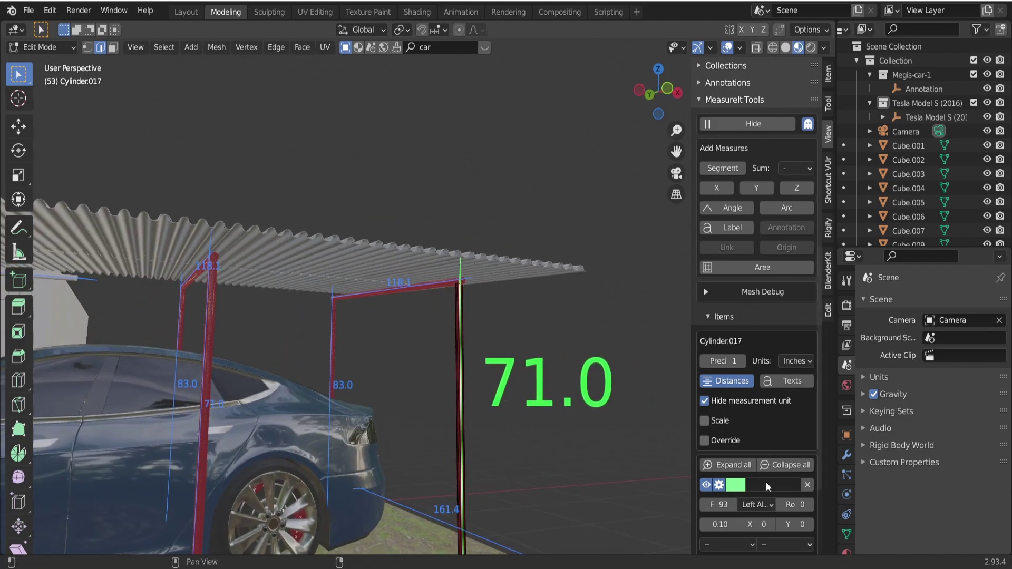
Step: Turn on measurement texts and label the corner post's measurement "poll"
{"action": "left_click", "coordinate": [794, 391]}
{"action": "left_click", "coordinate": [777, 484]}
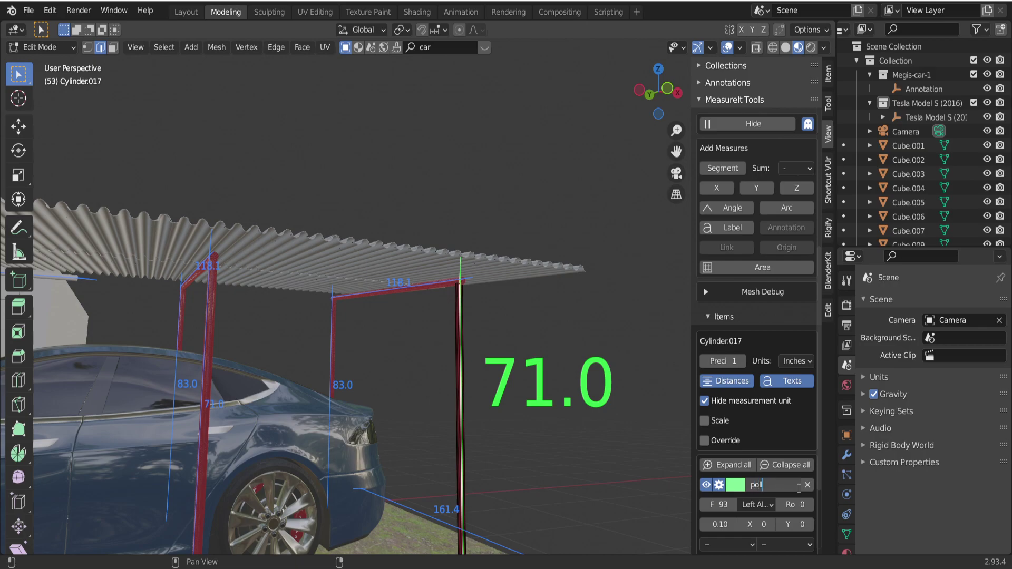
{"action": "key", "text": "Return"}
{"action": "middle_click_drag", "start_coordinate": [436, 355], "coordinate": [378, 456]}
{"action": "scroll", "coordinate": [465, 450], "scroll_direction": "down", "scroll_amount": 2}
{"action": "key", "text": "n"}
{"action": "scroll", "coordinate": [674, 429], "scroll_direction": "up", "scroll_amount": 3}
{"action": "key", "text": "n"}
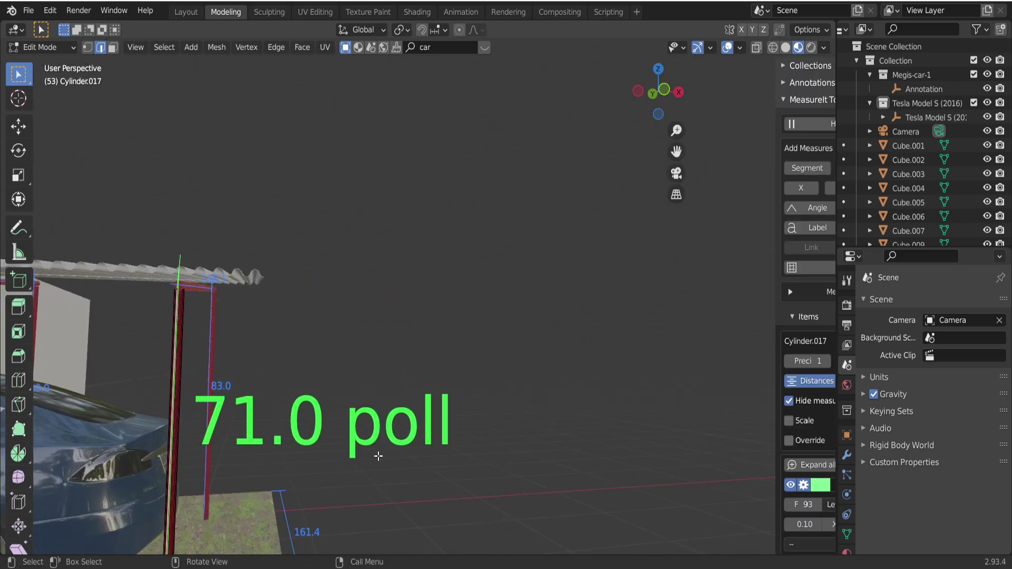
Step: Widen the sidebar to fit the full MeasureIt settings and look through the corner post's measurement options
{"action": "left_click_drag", "start_coordinate": [777, 287], "coordinate": [695, 287]}
{"action": "scroll", "coordinate": [765, 445], "scroll_direction": "down", "scroll_amount": 5}
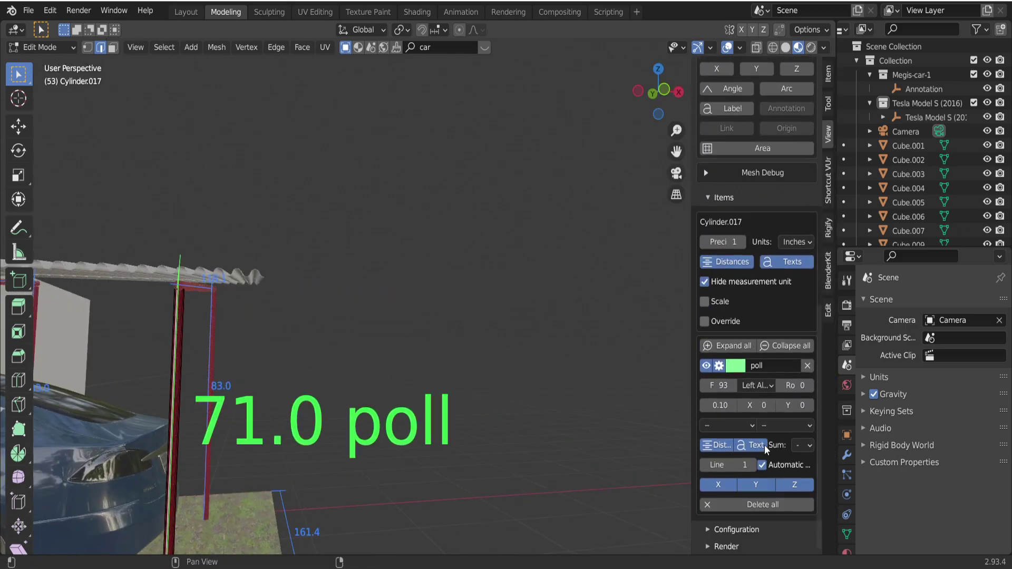
{"action": "scroll", "coordinate": [765, 445], "scroll_direction": "up", "scroll_amount": 2}
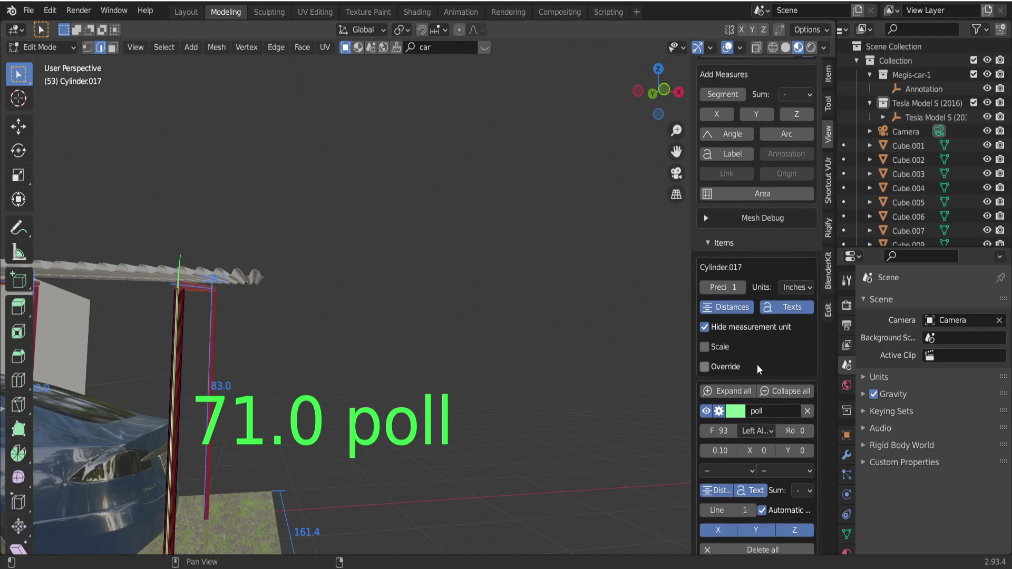
{"action": "scroll", "coordinate": [809, 438], "scroll_direction": "down", "scroll_amount": 1}
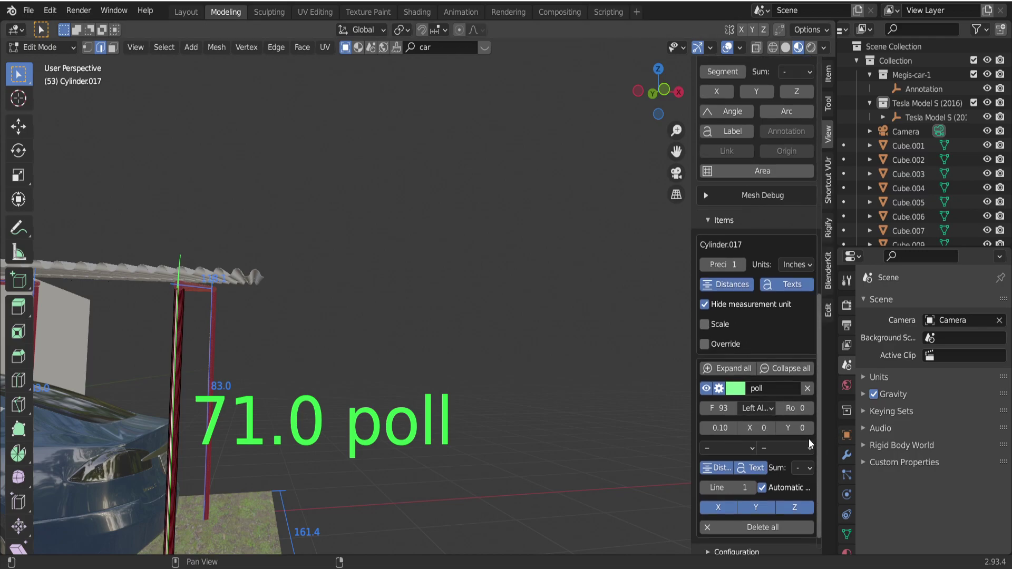
{"action": "scroll", "coordinate": [807, 443], "scroll_direction": "down", "scroll_amount": 1}
{"action": "scroll", "coordinate": [765, 433], "scroll_direction": "up", "scroll_amount": 4}
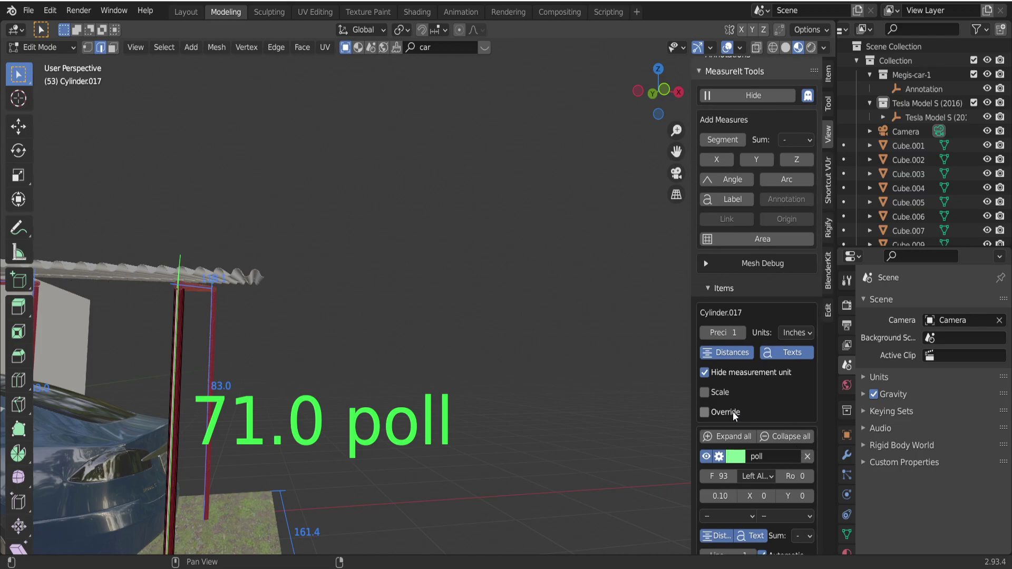
Step: Turn on the drawing scale for the measurements and set its factor to 1:0.160
{"action": "left_click", "coordinate": [707, 393]}
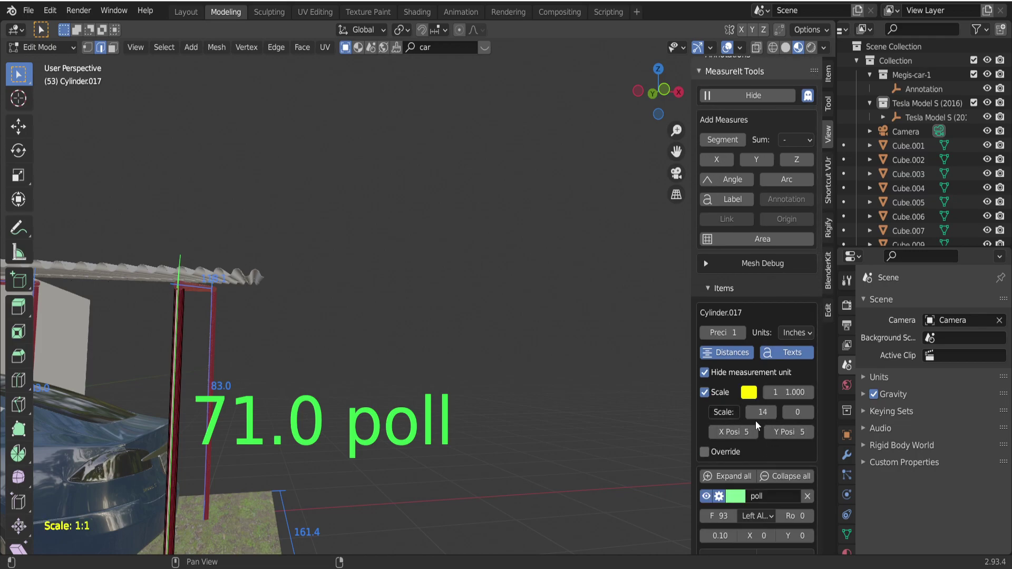
{"action": "left_click_drag", "start_coordinate": [788, 393], "coordinate": [738, 392]}
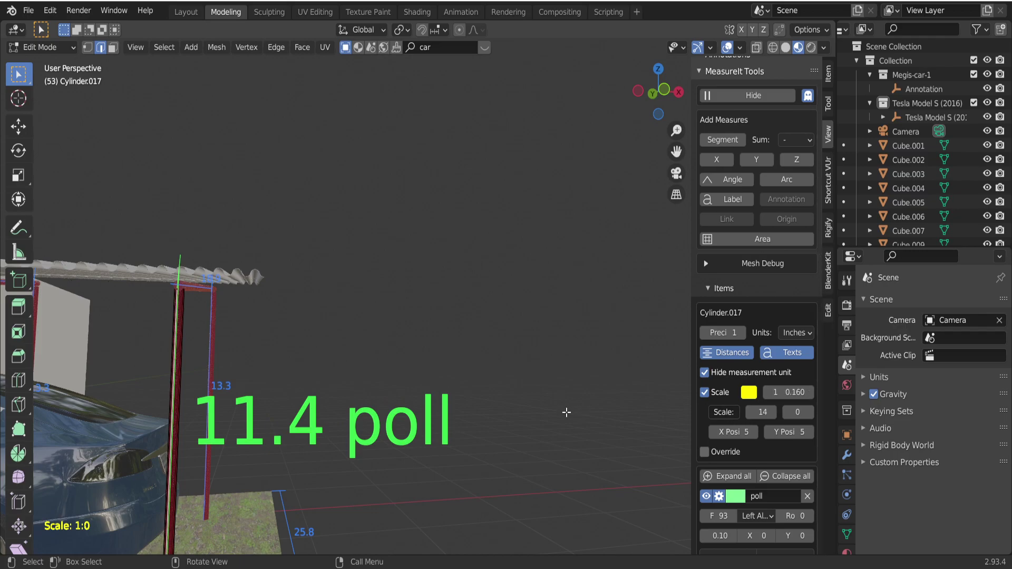
{"action": "scroll", "coordinate": [469, 442], "scroll_direction": "down", "scroll_amount": 3}
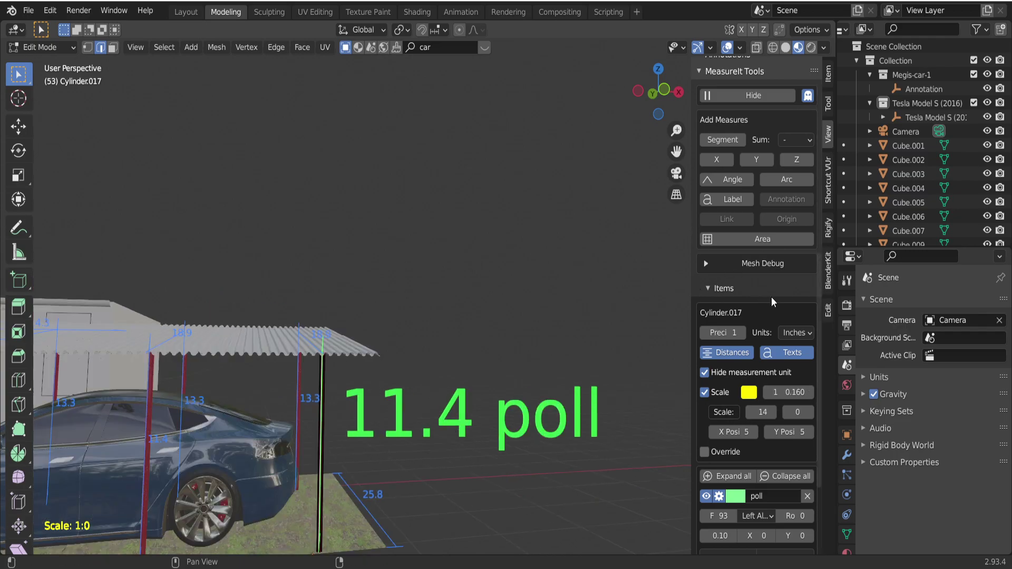
{"action": "left_click_drag", "start_coordinate": [817, 293], "coordinate": [833, 369]}
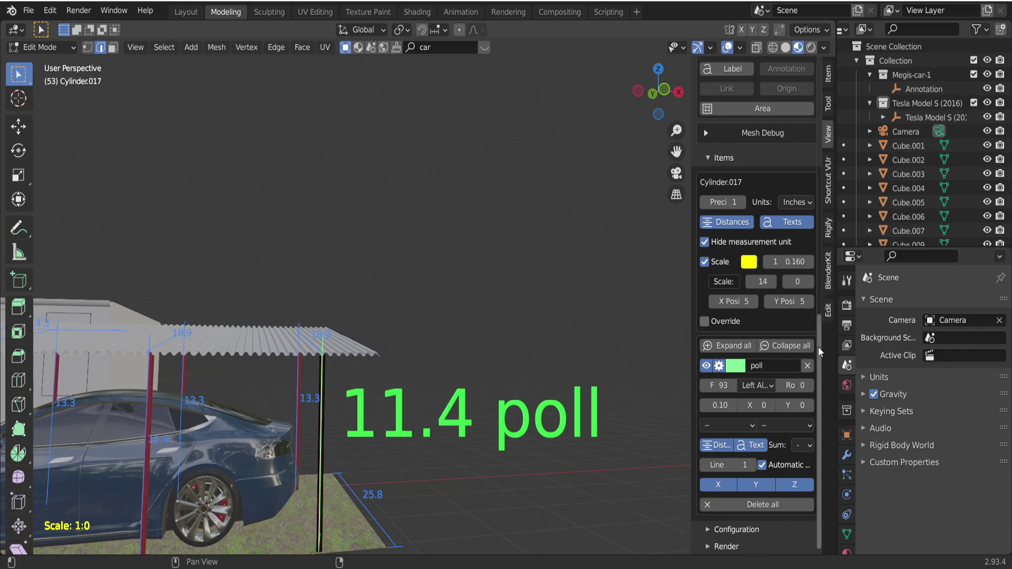
{"action": "left_click_drag", "start_coordinate": [818, 347], "coordinate": [833, 284]}
{"action": "scroll", "coordinate": [800, 496], "scroll_direction": "down", "scroll_amount": 5}
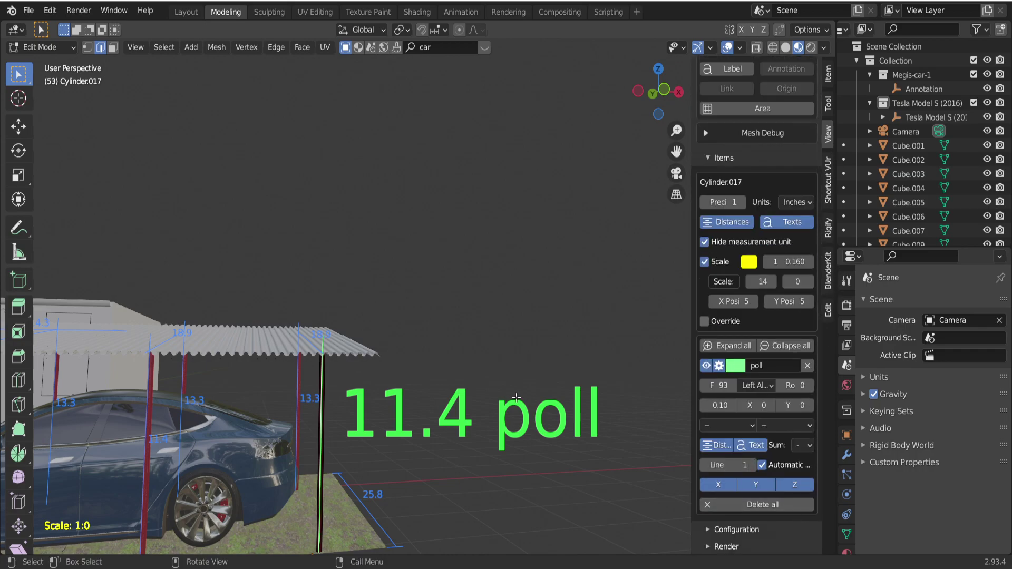